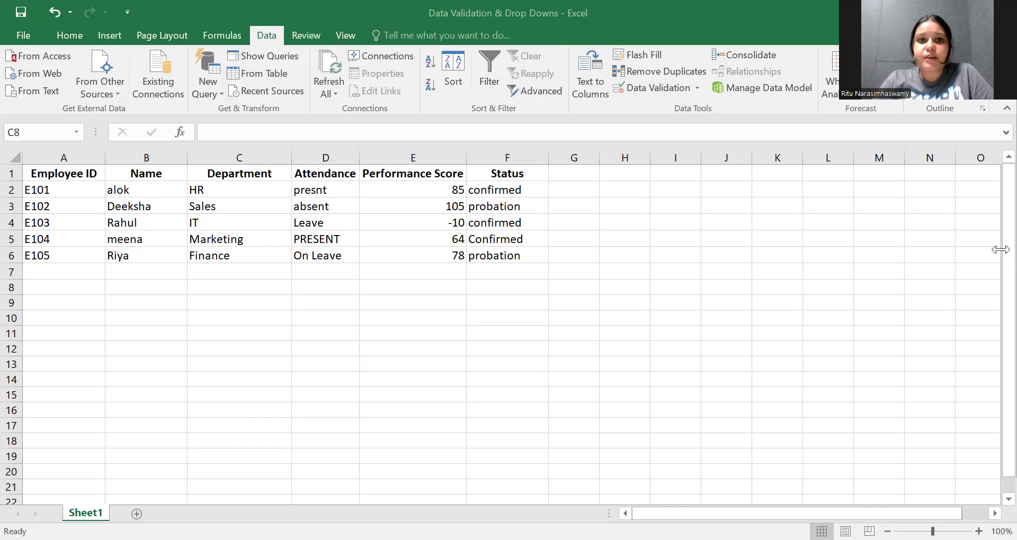
left_click(418, 232)
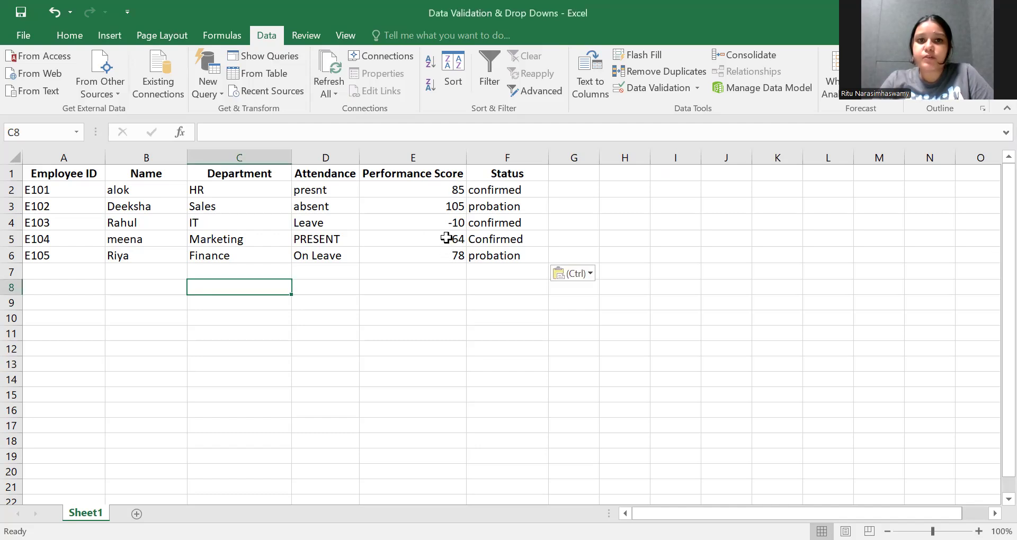
left_click(431, 207)
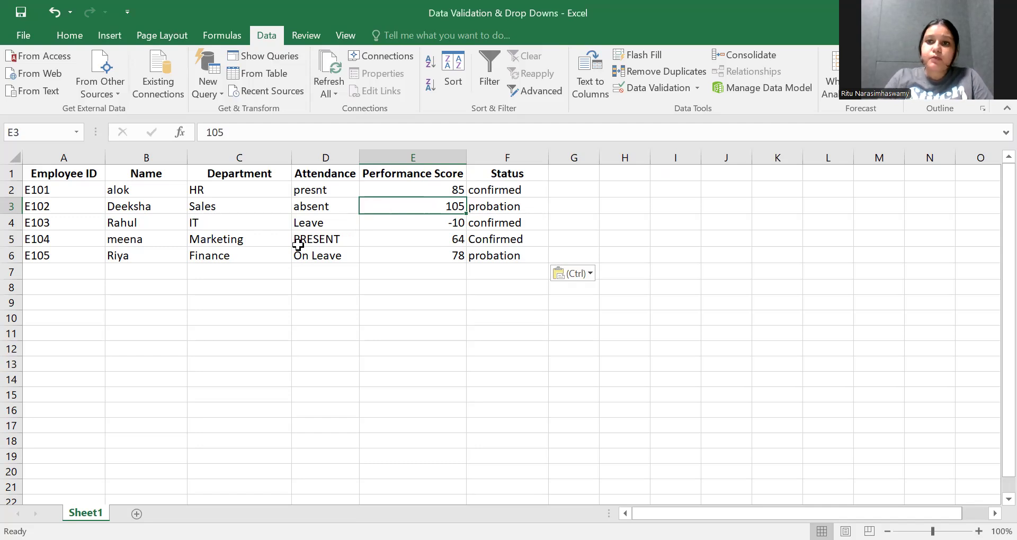
- Restrict the Attendance cells D2:D6 to a drop-down list with the options Present, Absent, Leave
left_click_drag(320, 190, 332, 257)
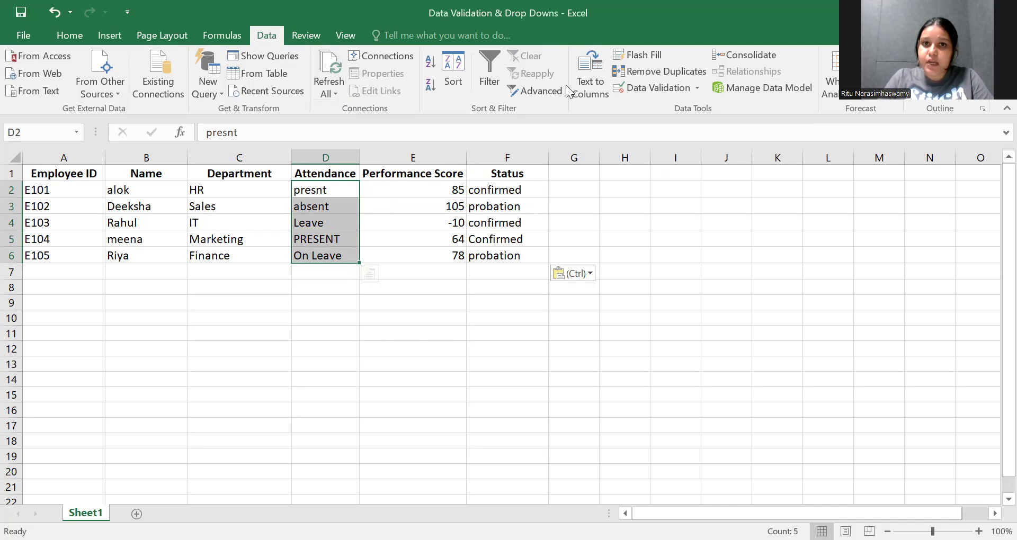
left_click(648, 91)
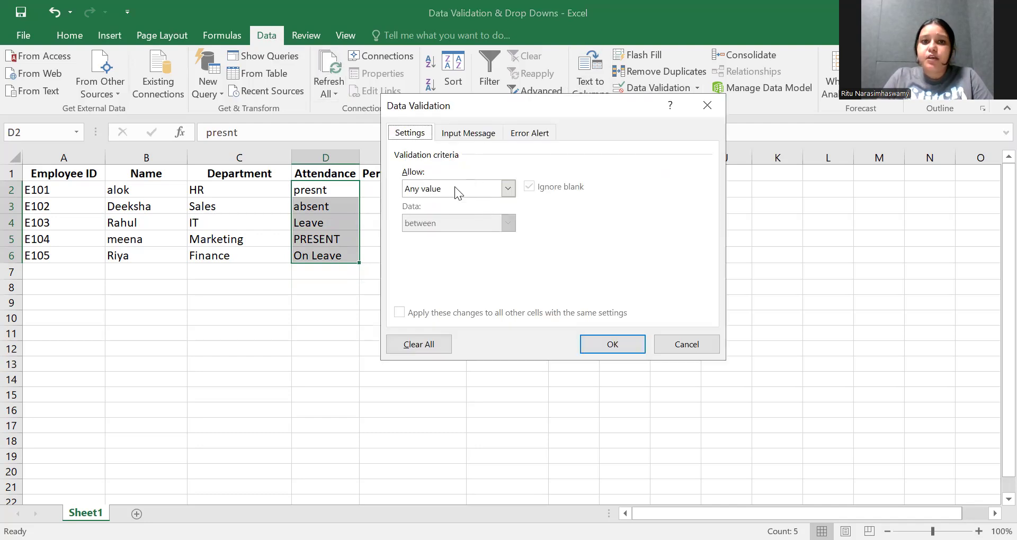
left_click(509, 189)
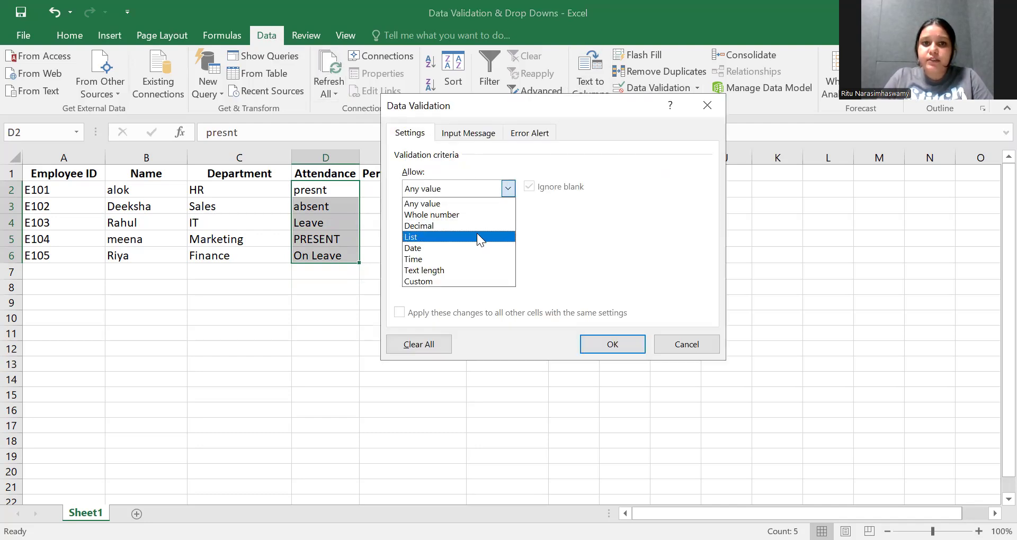
left_click(476, 237)
left_click(526, 258)
type("Present, Absent, Leave")
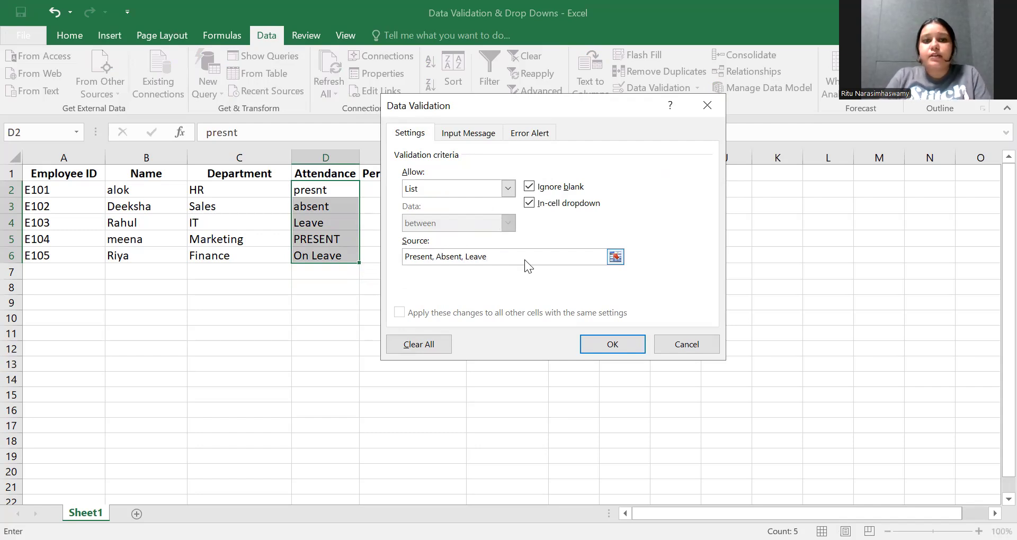
key("Return")
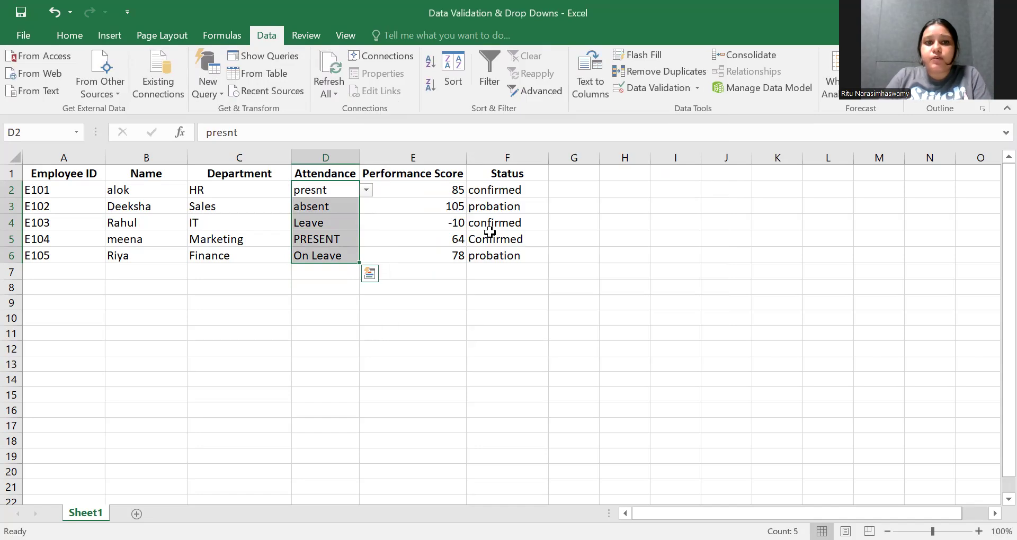
- Choose Present for the attendance in D2 and Absent in D3 from their drop-down lists
left_click(366, 191)
left_click(329, 204)
left_click(352, 206)
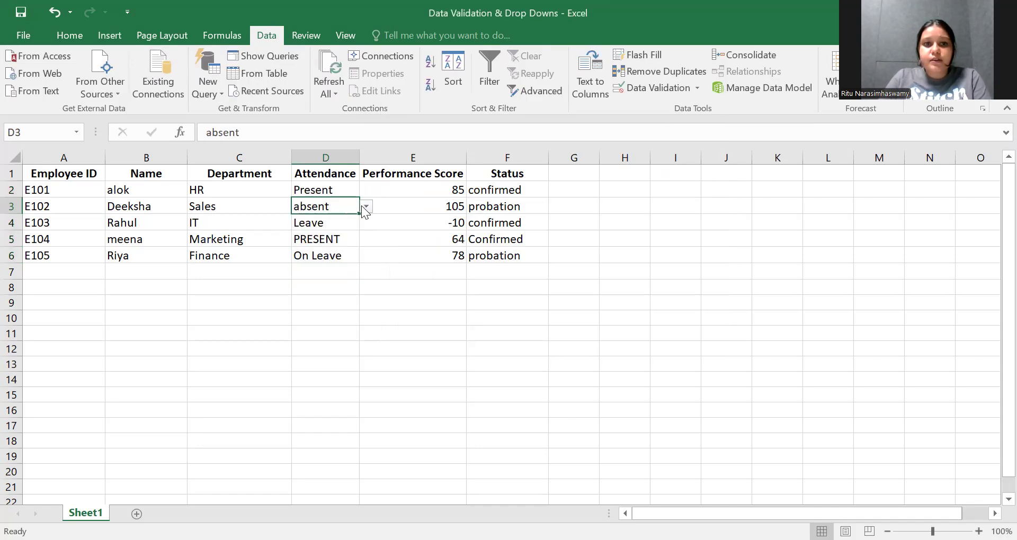
left_click(366, 207)
left_click(336, 231)
left_click(338, 237)
- Choose Leave for the attendance in D4, Present in D5 and Leave in D6 from their drop-down lists
left_click(339, 222)
left_click(366, 222)
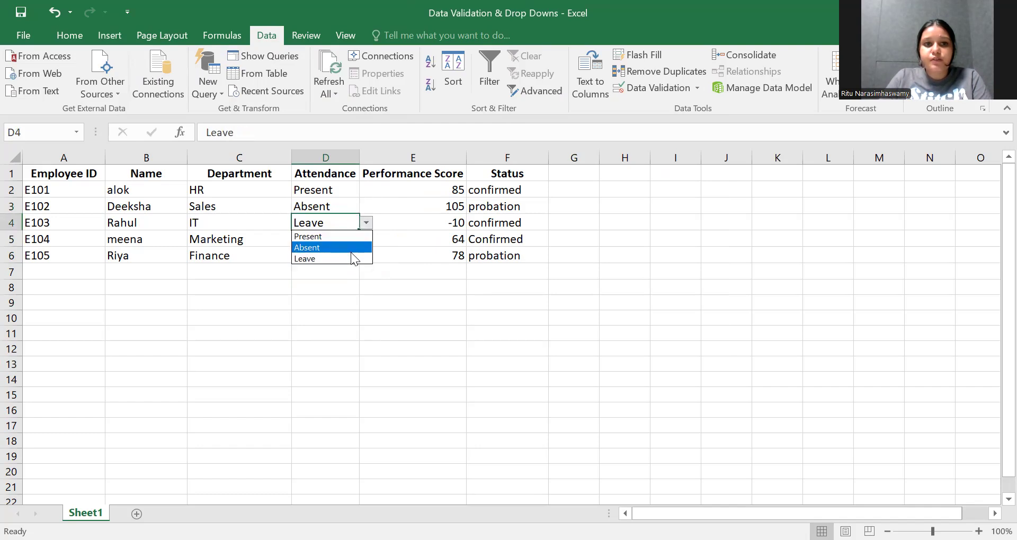
left_click(356, 258)
left_click(342, 239)
left_click(366, 239)
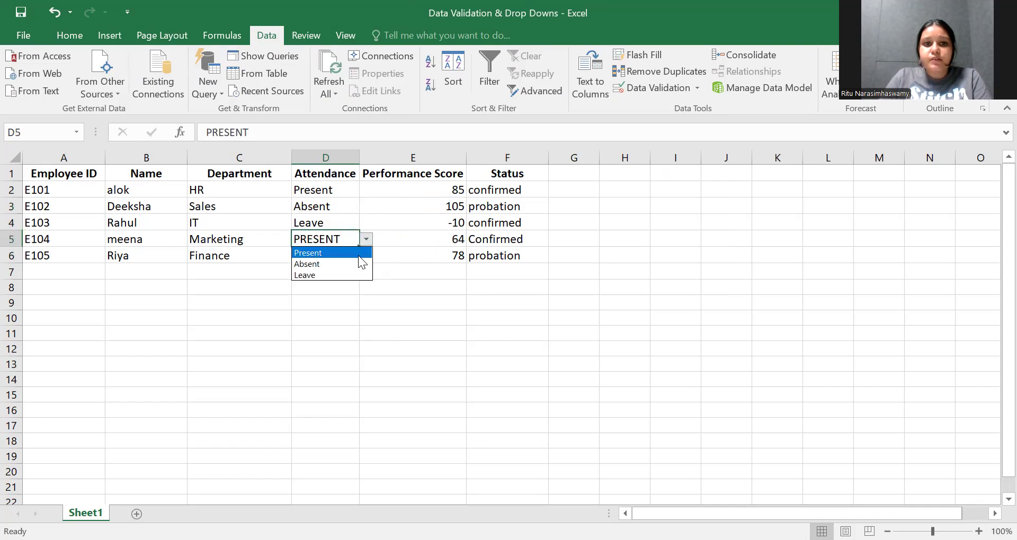
left_click(358, 255)
left_click(350, 256)
left_click(370, 259)
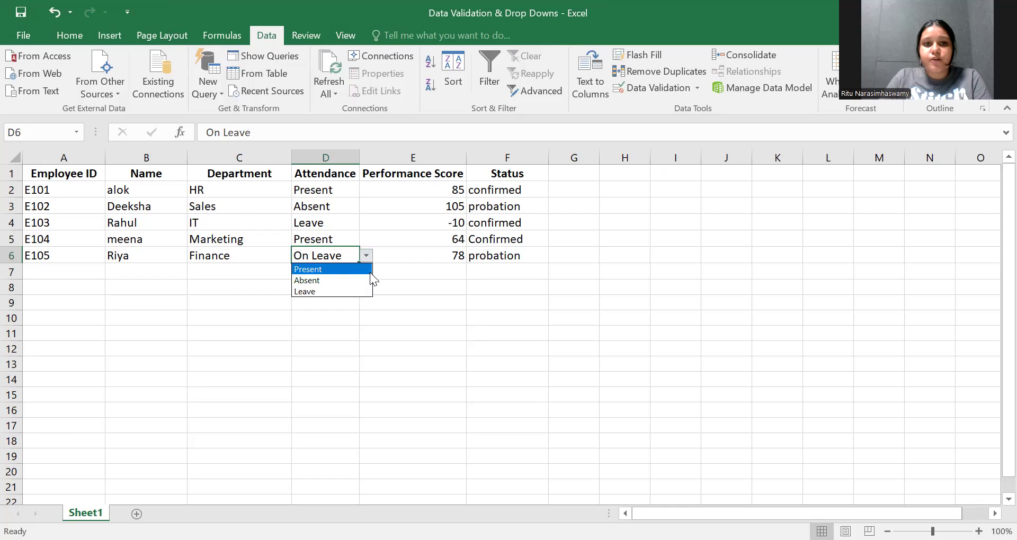
left_click(354, 292)
left_click(377, 303)
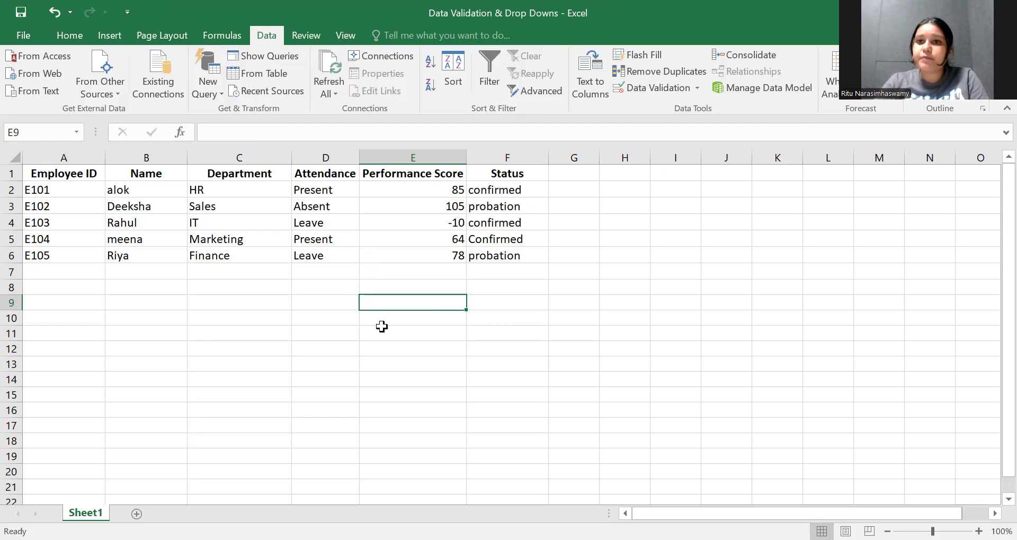
- Try to enter the misspelled attendance value Presnt in D2, and dismiss the entry
left_click(322, 191)
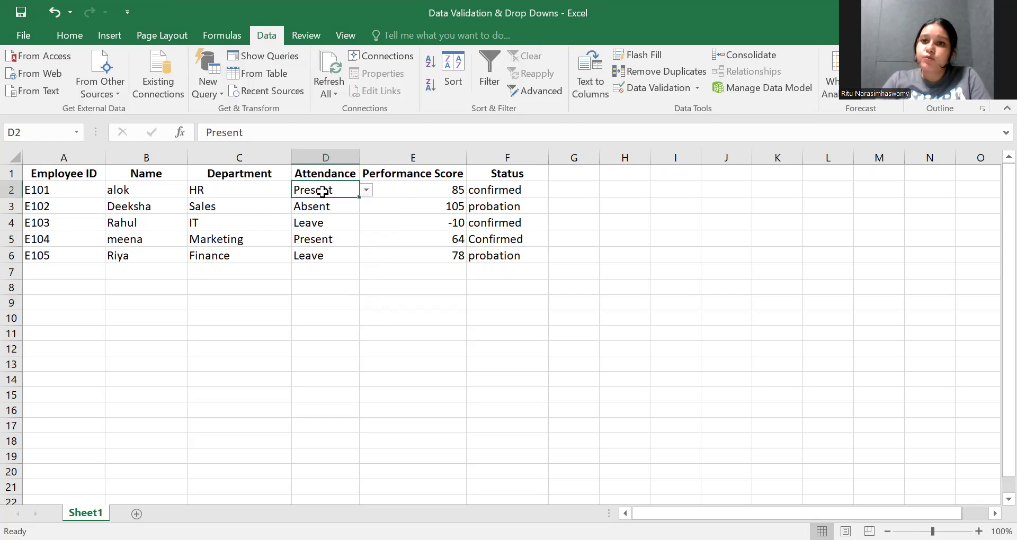
key("BackSpace")
type("Presen")
key("BackSpace")
key("BackSpace")
key("BackSpace")
type("nt")
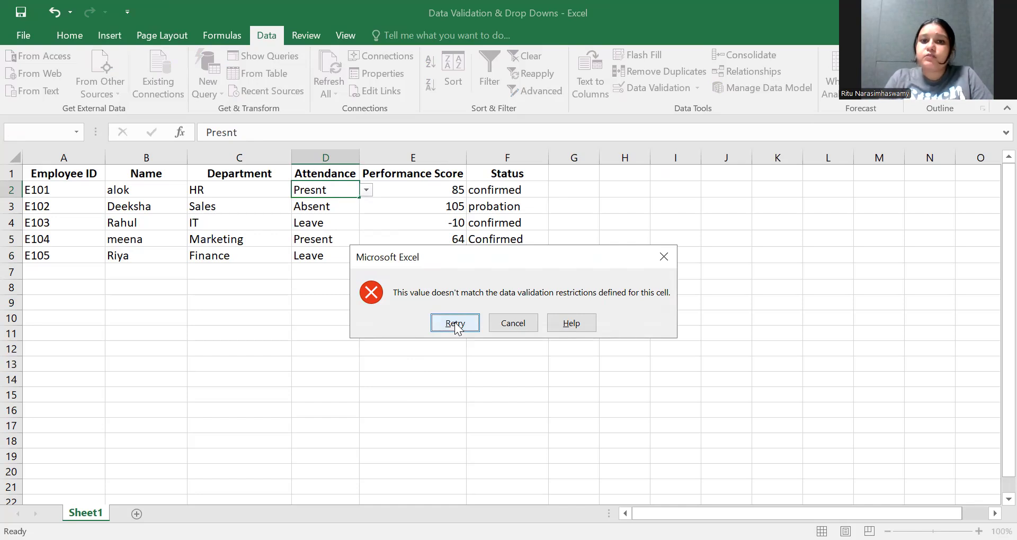
left_click(667, 260)
- Select Present again for the attendance in D2 from its drop-down list
left_click(366, 191)
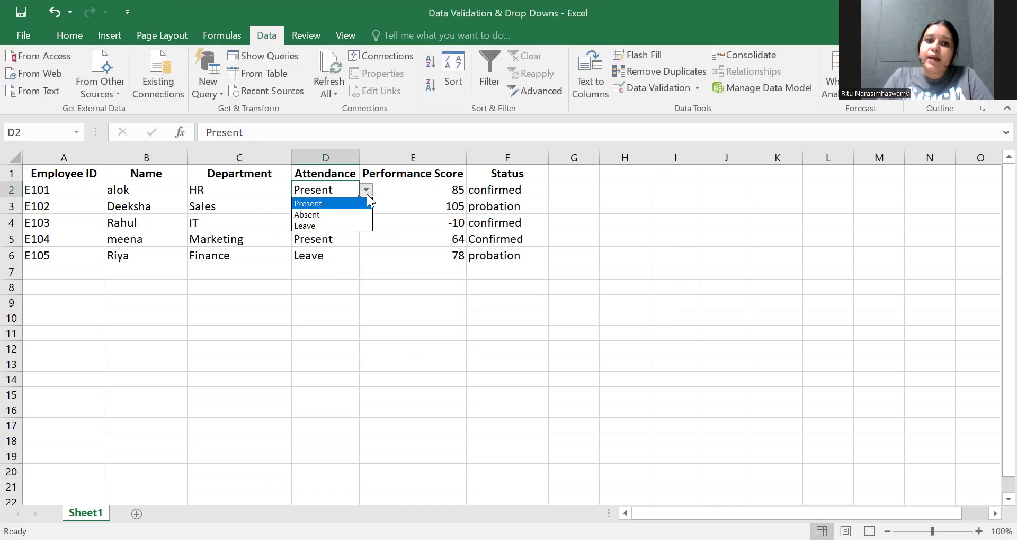
left_click(345, 204)
left_click(314, 317)
left_click(335, 187)
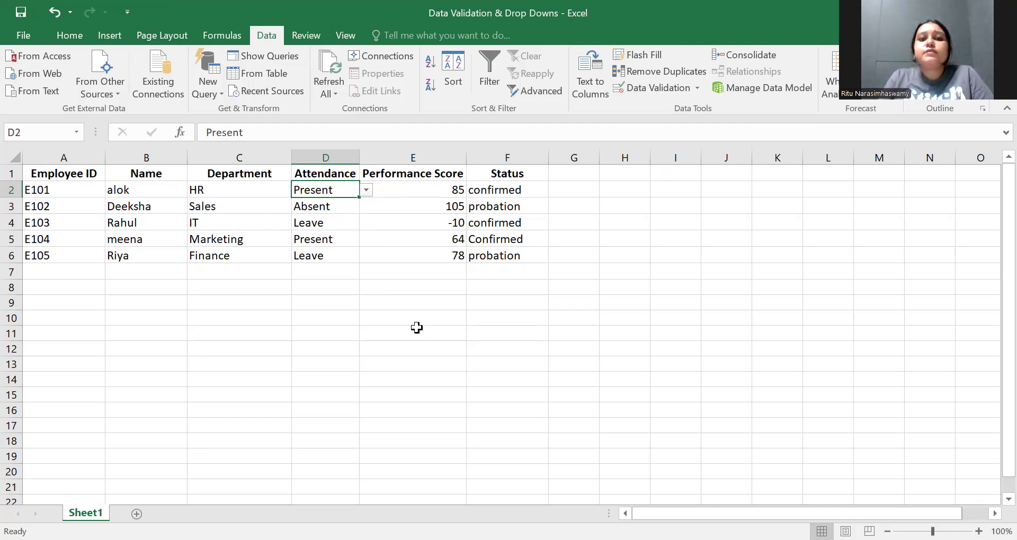
- Restrict the Performance Score cells E2:E6 to whole numbers between 0 and 100
left_click(436, 185)
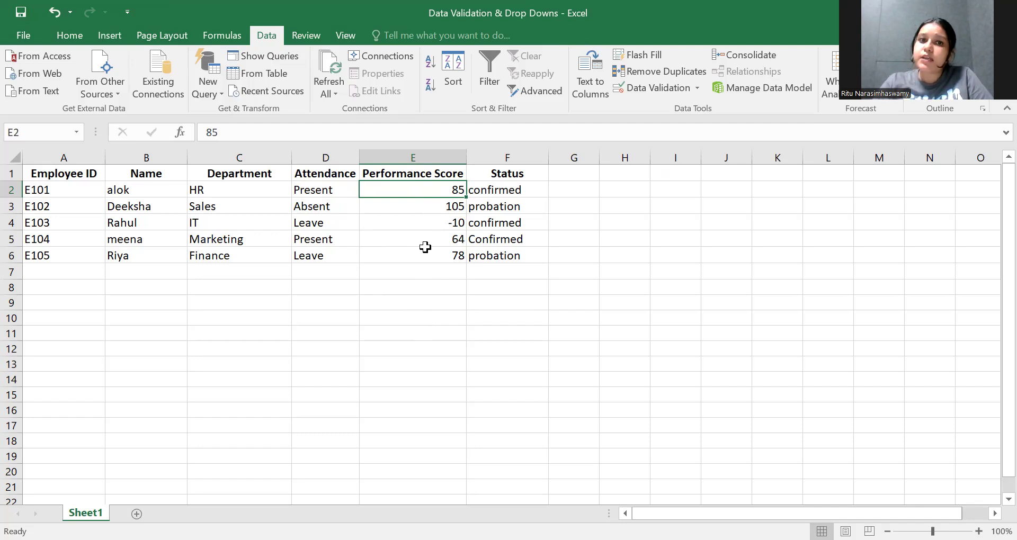
left_click_drag(451, 188, 446, 256)
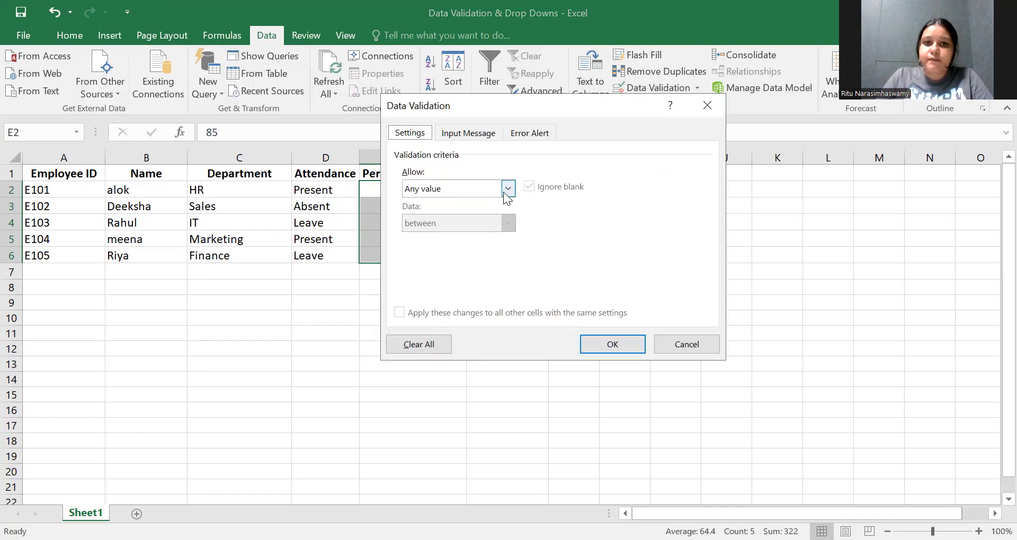
left_click(508, 189)
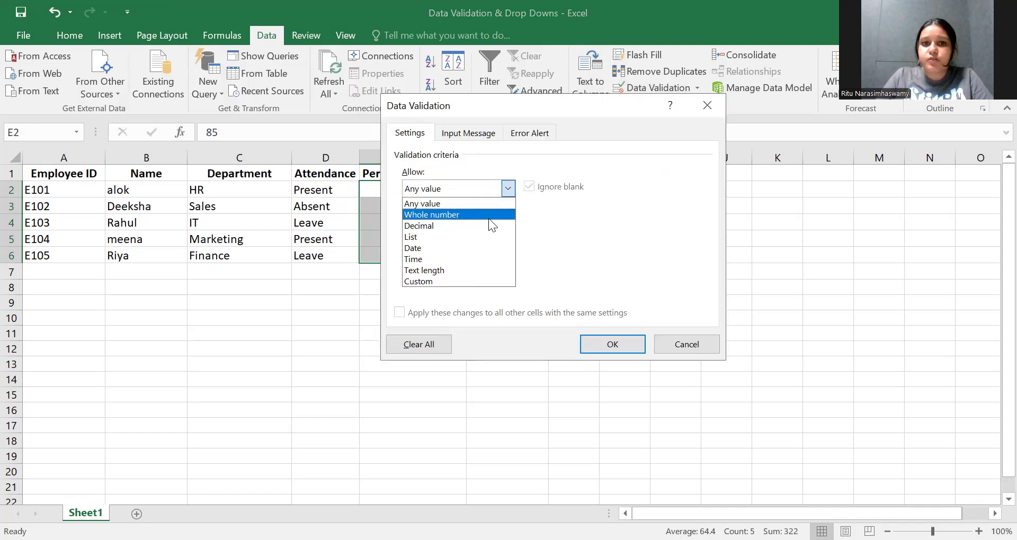
left_click(488, 216)
left_click(473, 262)
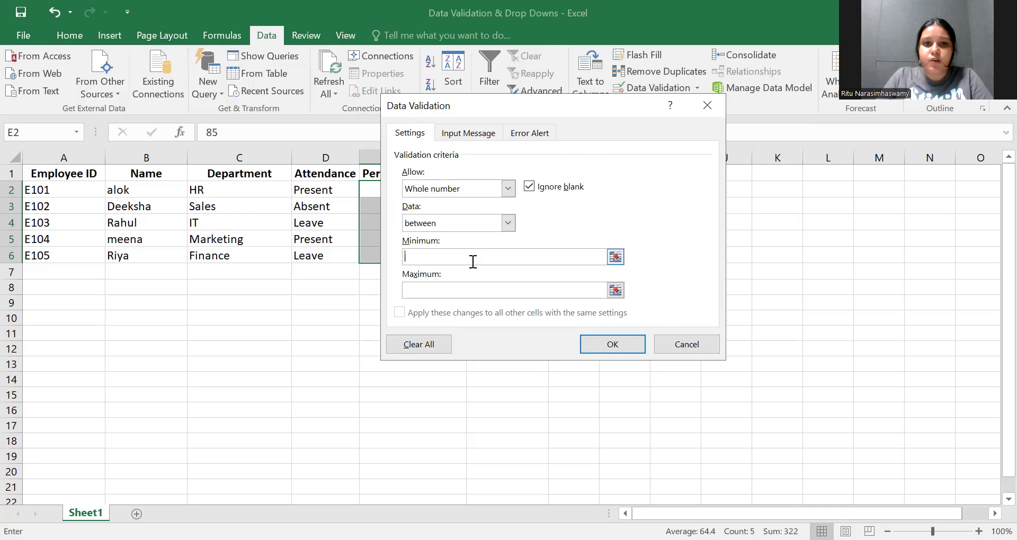
type("0")
left_click(456, 293)
type("100")
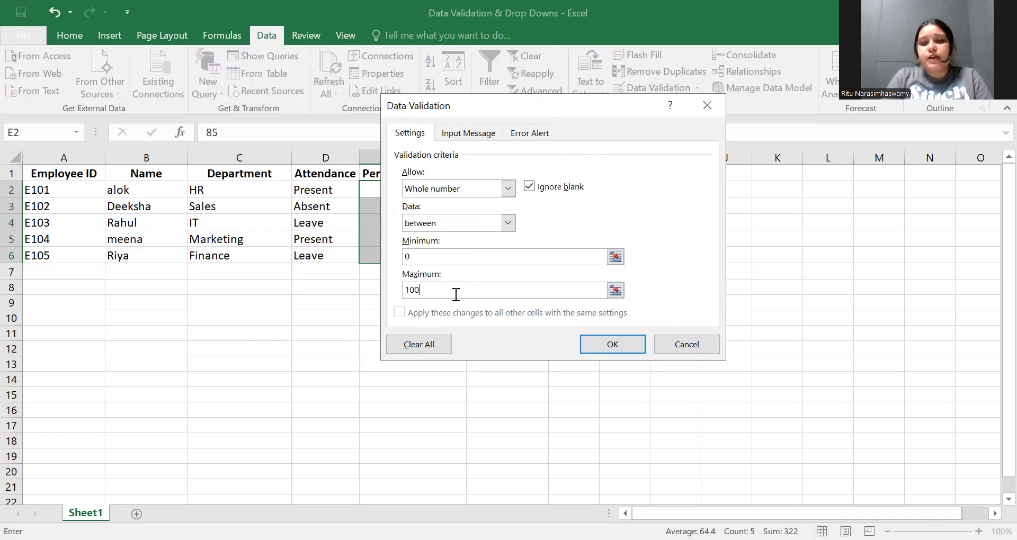
left_click(612, 346)
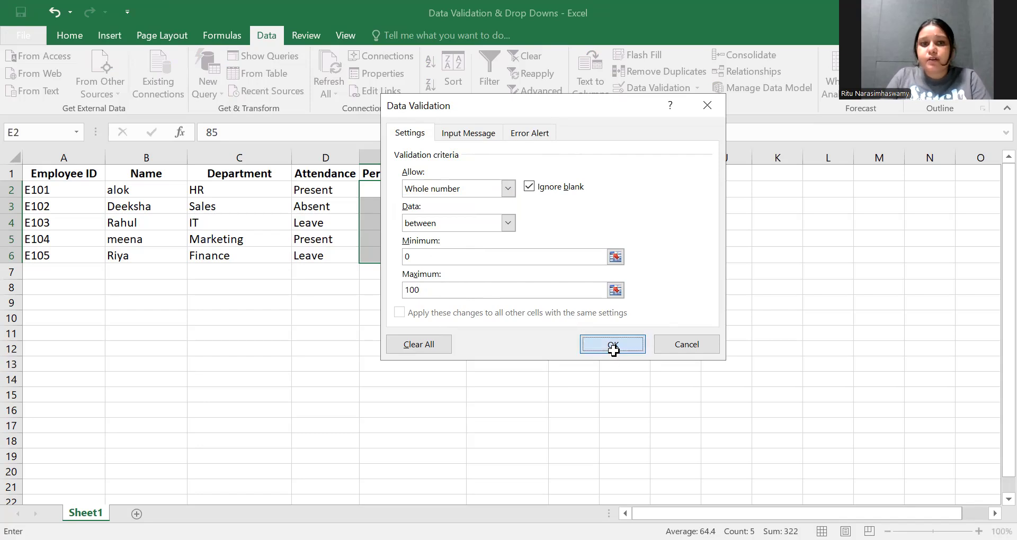
left_click(503, 376)
- Try the out-of-range score 105 in E3 and replace it with 100
left_click(444, 189)
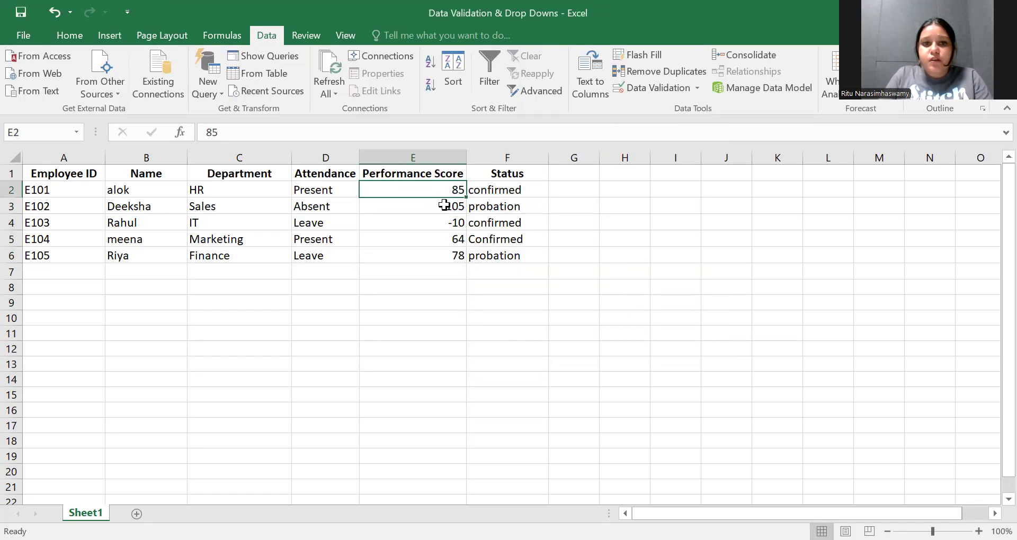
left_click(447, 206)
type("105")
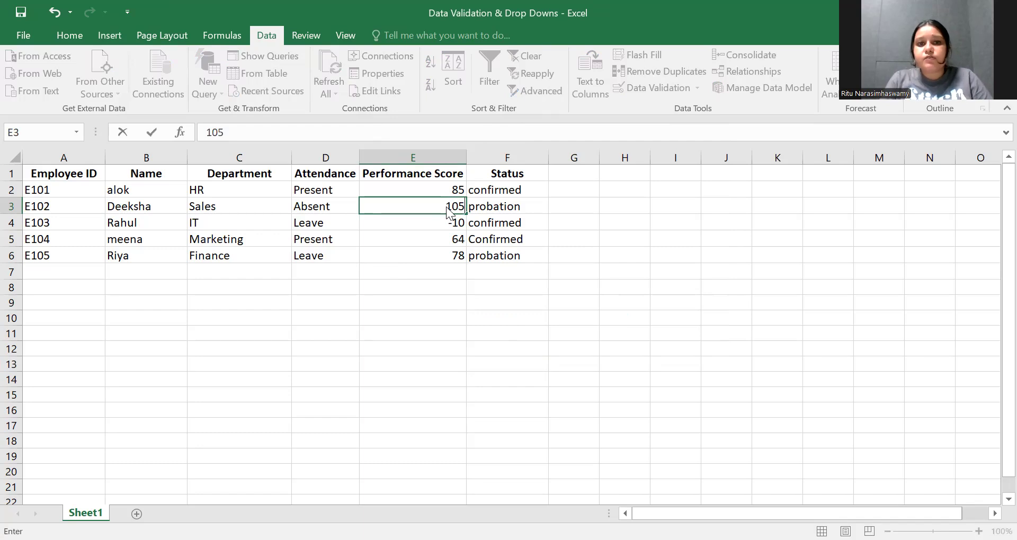
key("Return")
left_click(456, 321)
type("100")
key("Return")
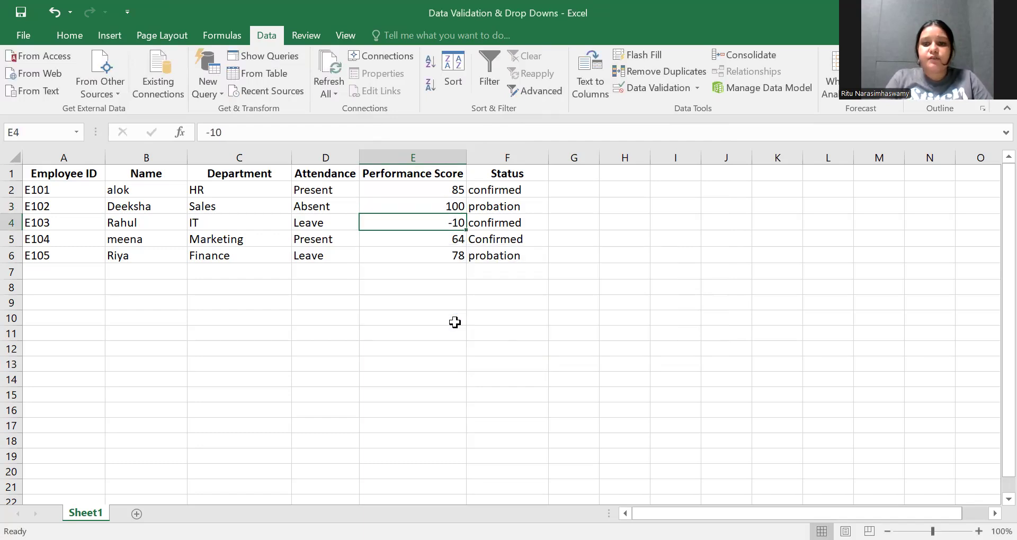
- Try the negative score -10 in E4 and replace it with 10
type("-10")
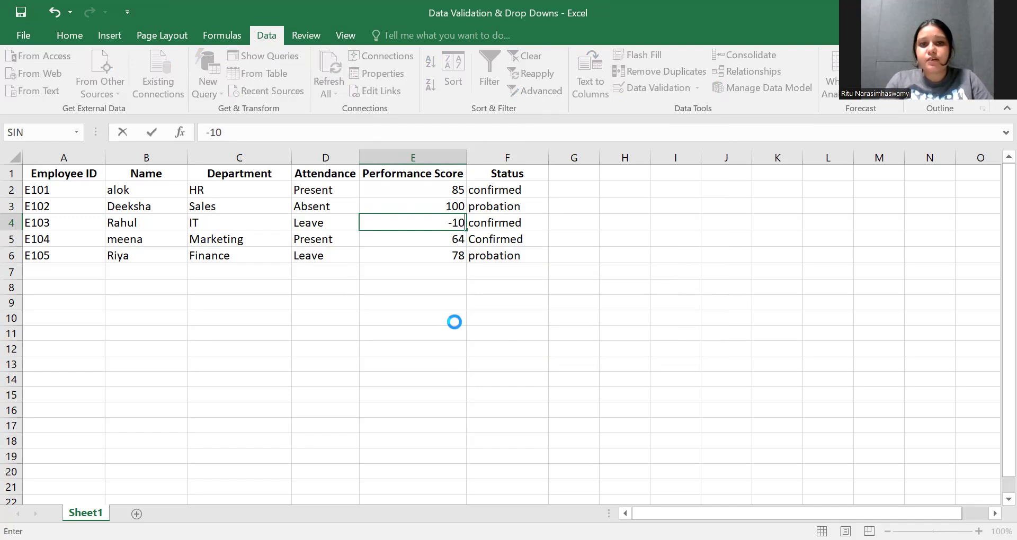
key("Return")
left_click(455, 321)
key("BackSpace")
type("10")
key("Return")
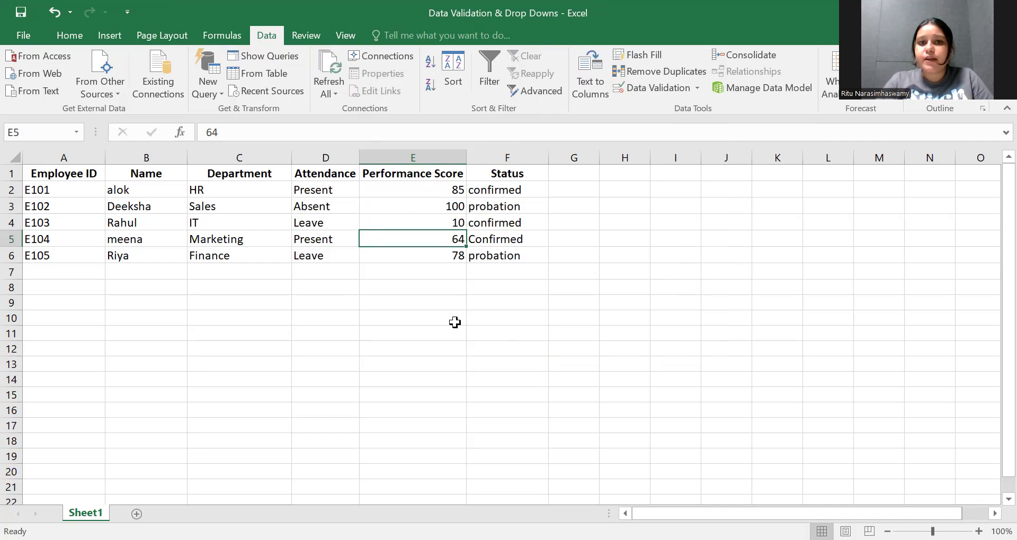
- Center the Performance Score values in E2:E6 horizontally
left_click_drag(448, 191, 448, 255)
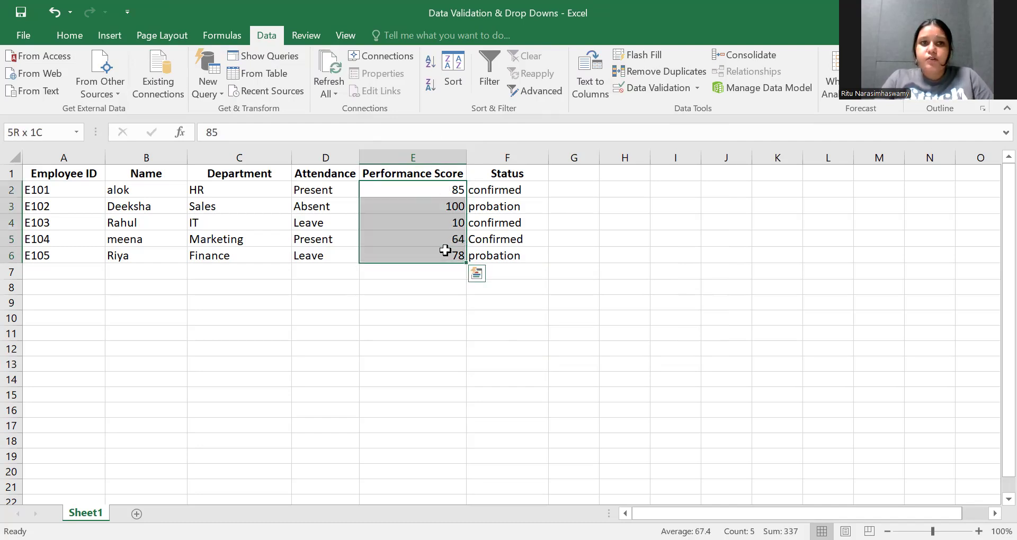
left_click(69, 35)
left_click(283, 85)
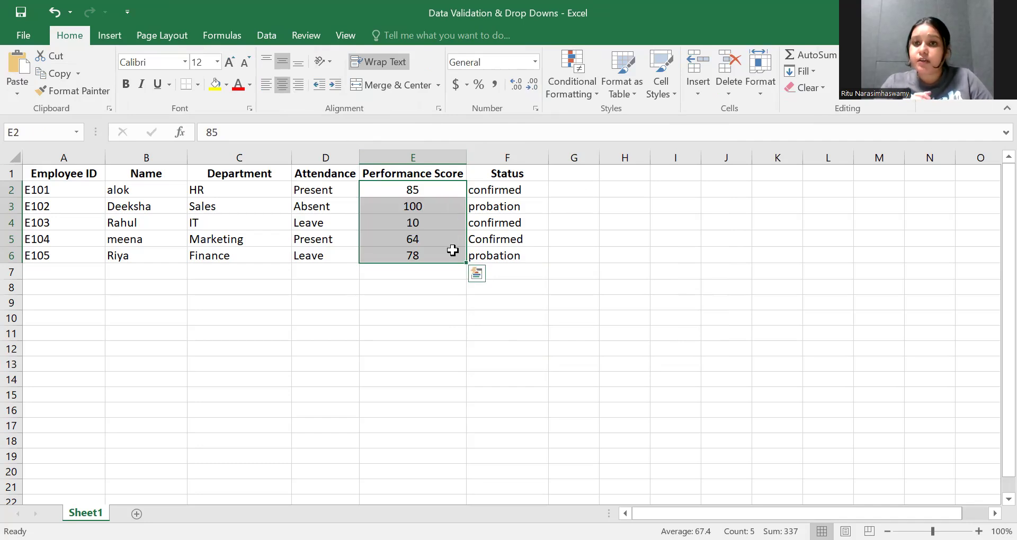
- Clear the contents of the Status cells F2:F6
left_click_drag(531, 189, 521, 256)
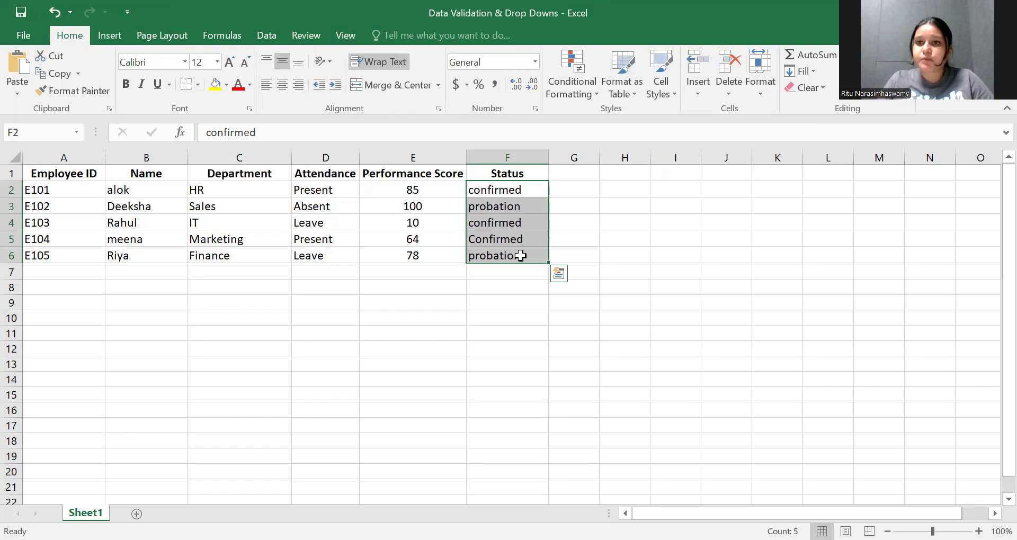
left_click_drag(522, 186, 519, 252)
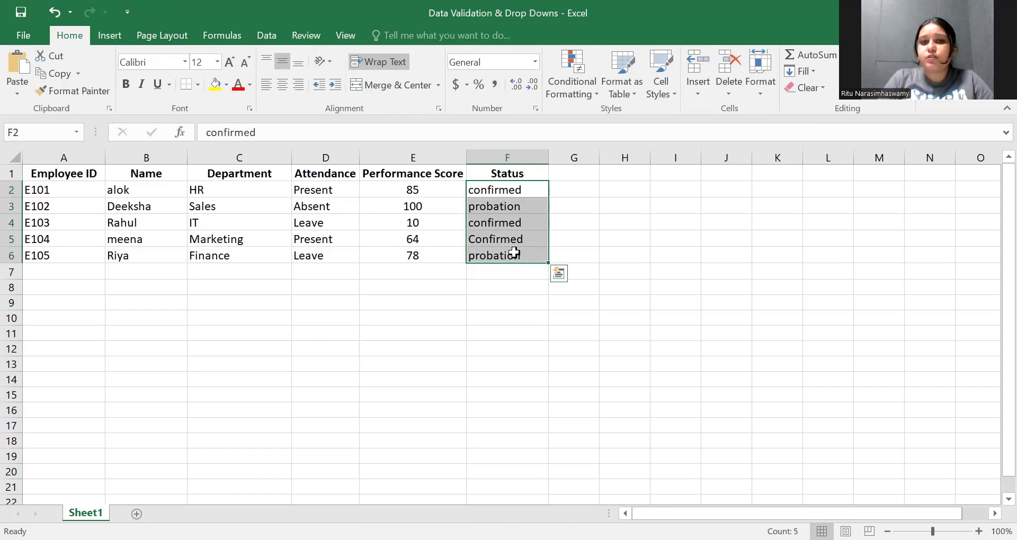
key("Delete")
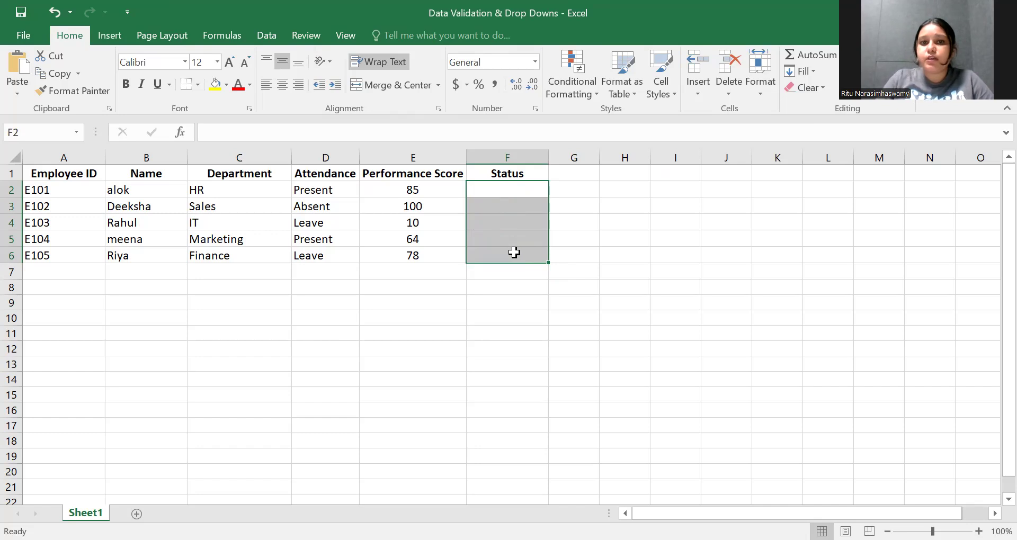
- Apply a custom data validation rule to the Status cells F2:F6 with the formula =if(E2>=80,F2="Confirmed", TRUE)
left_click(266, 35)
left_click(639, 89)
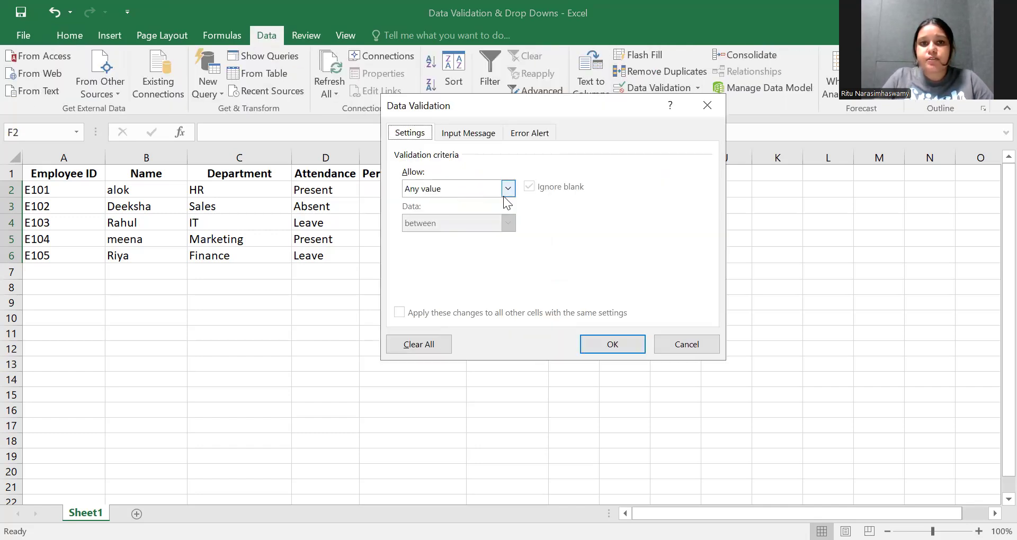
left_click(507, 189)
left_click(473, 278)
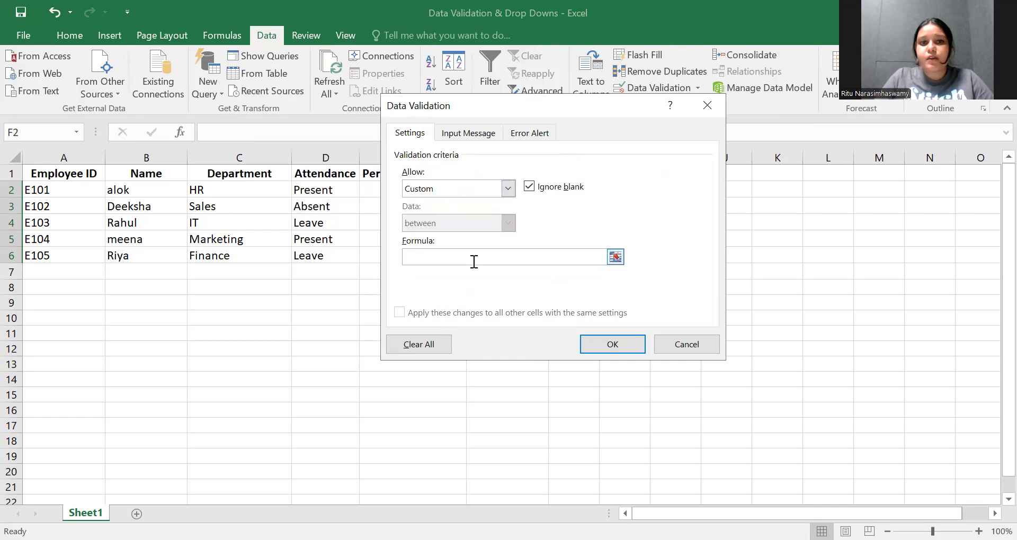
left_click(458, 255)
type("=i")
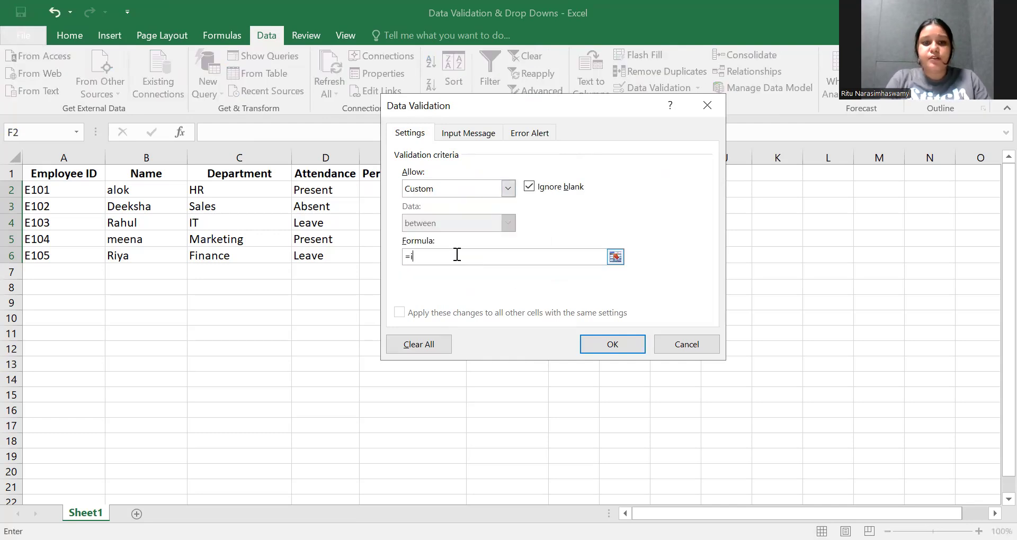
type("f(E")
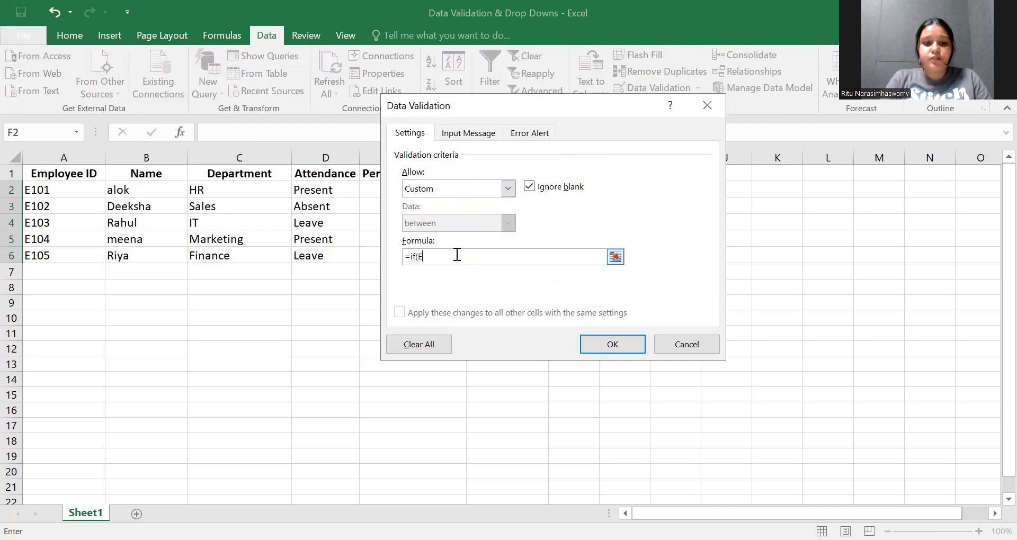
type("2>=")
key("BackSpace")
type("=")
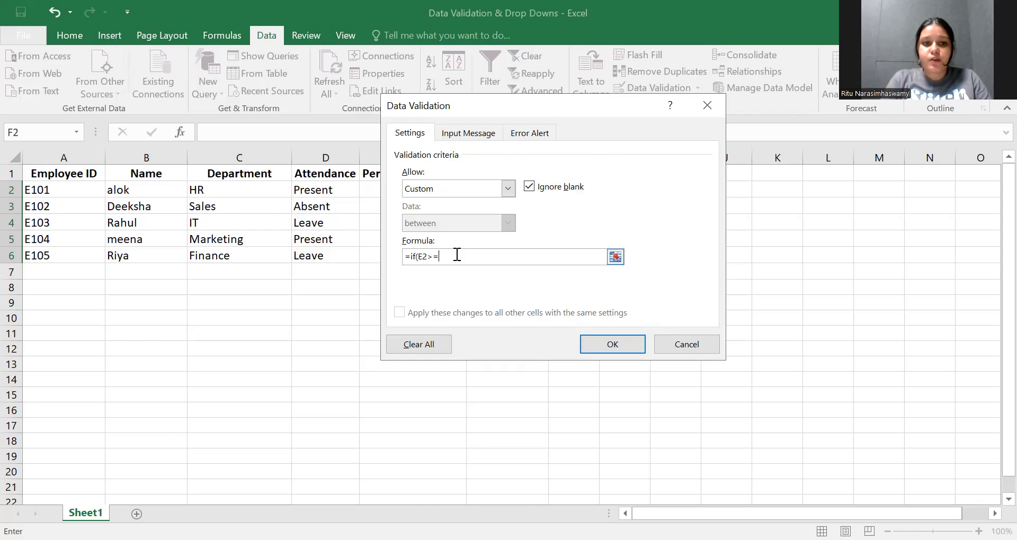
type("80,")
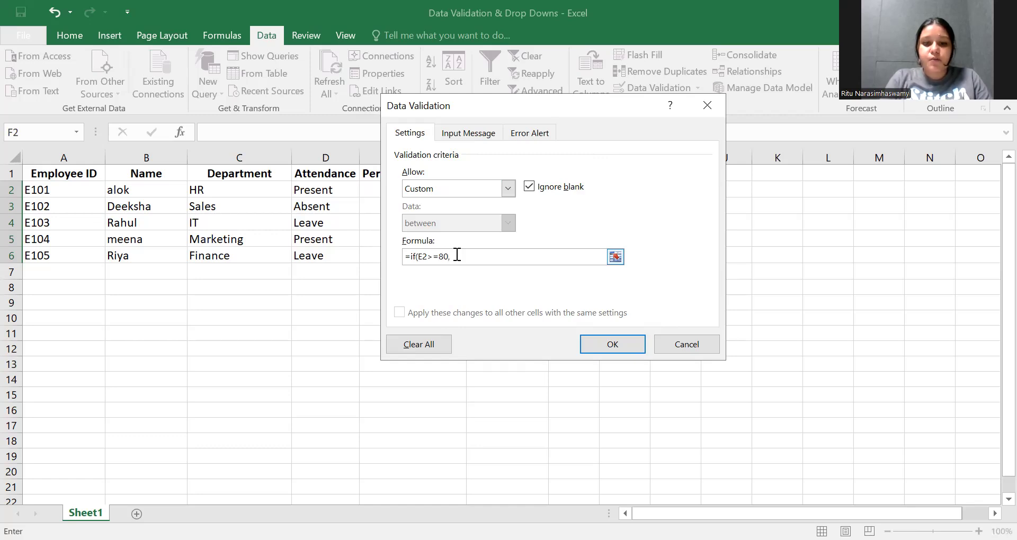
type("F2=")
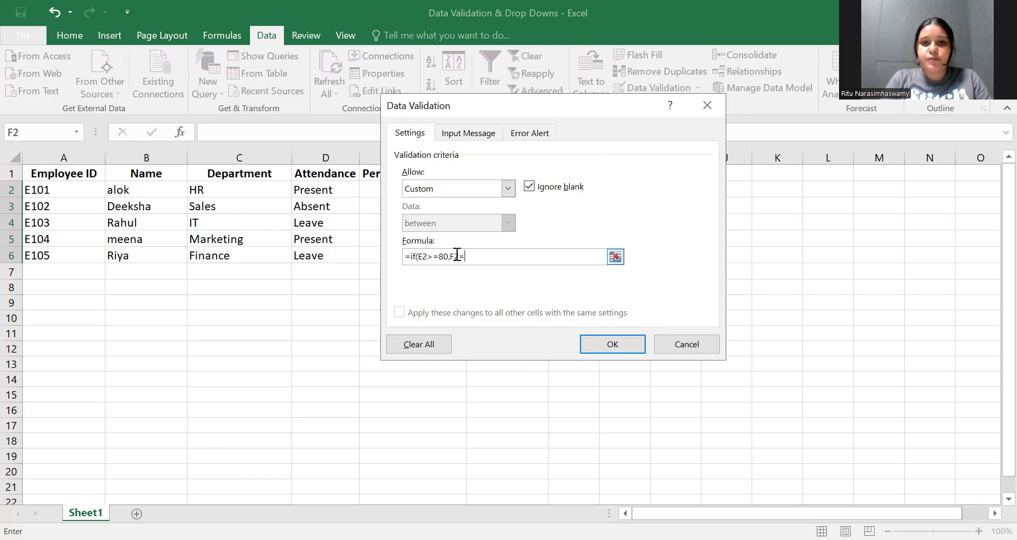
type("\"Conf")
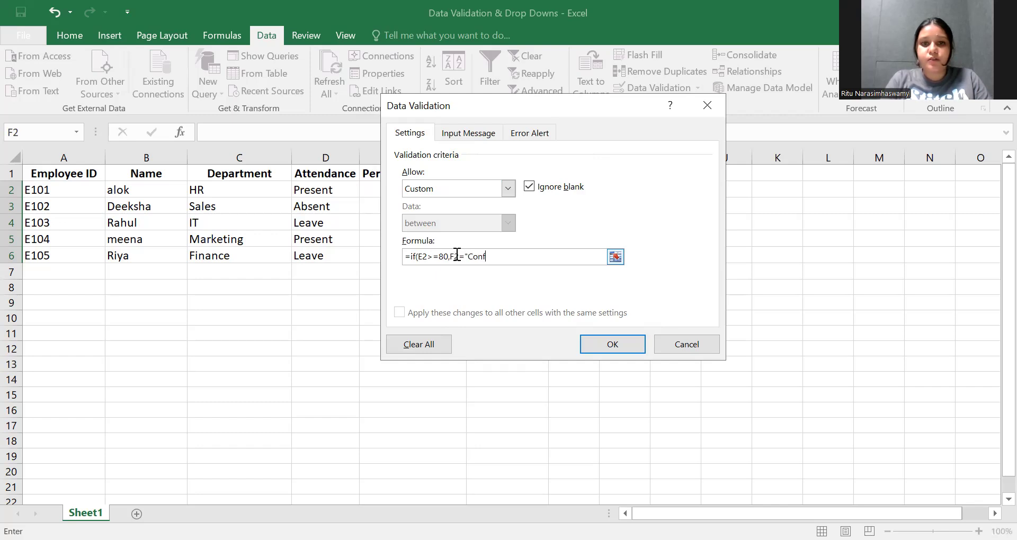
type("irmed\", TRUE)")
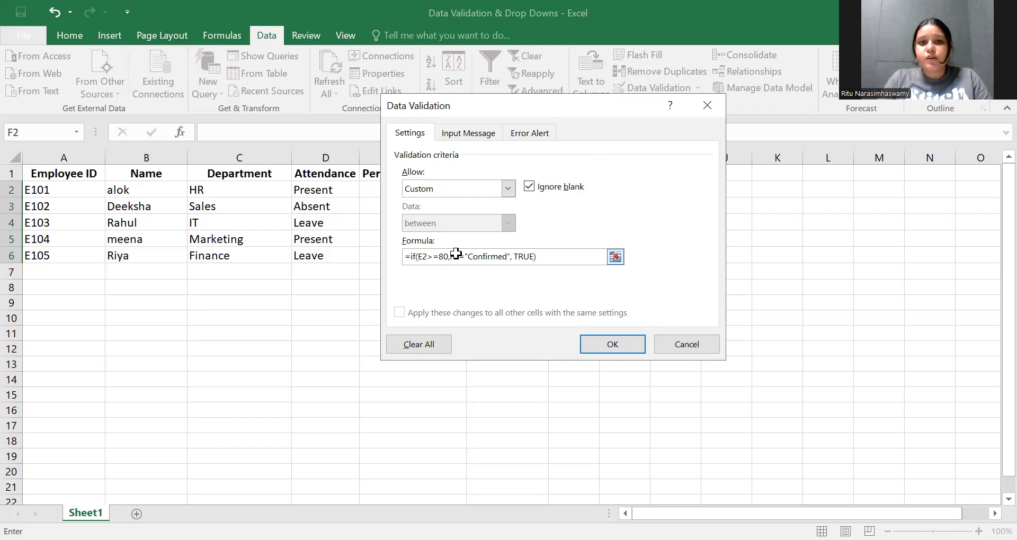
key("Return")
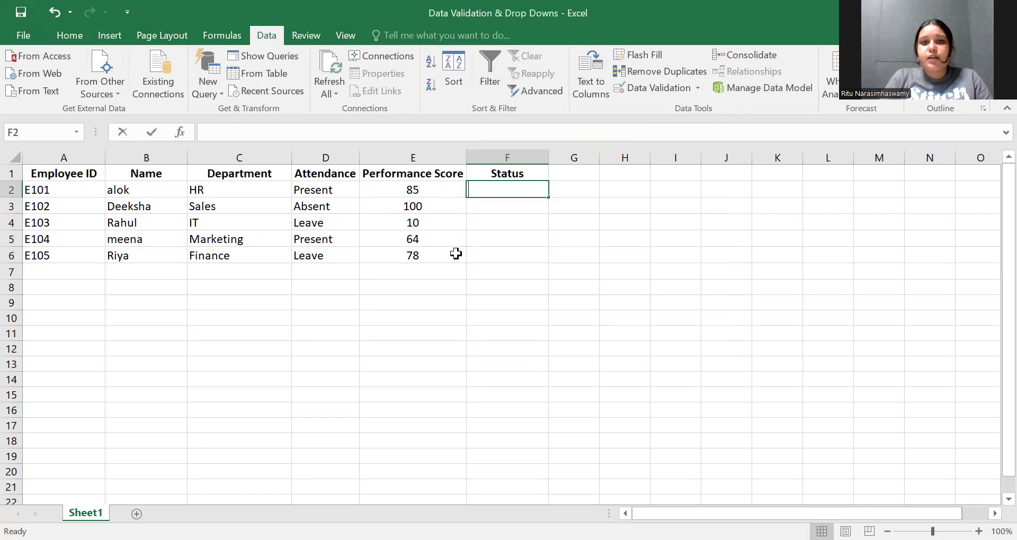
- Try the status "Not Confirmed" in F2 and replace it with "Confirmed"
type("Not ")
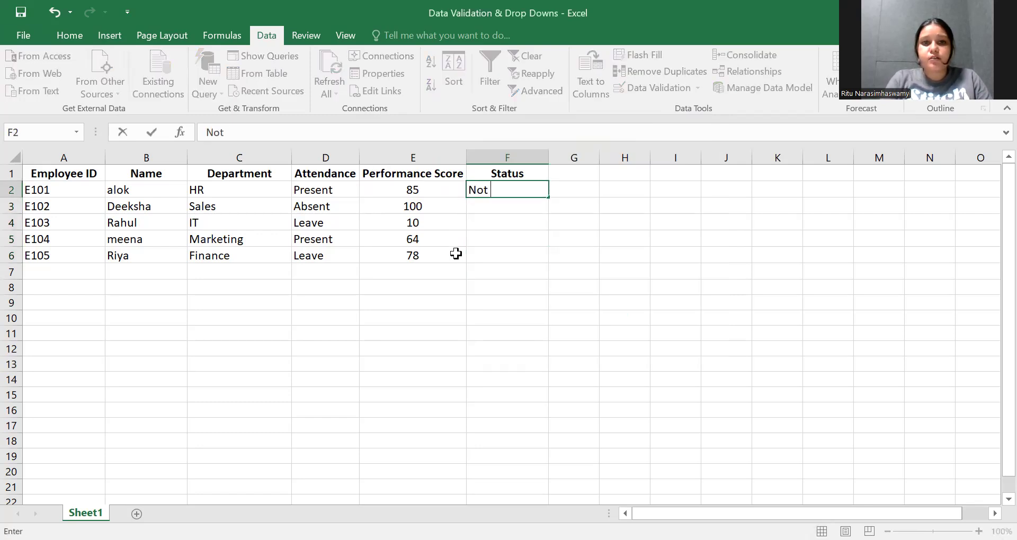
type("Confirmed")
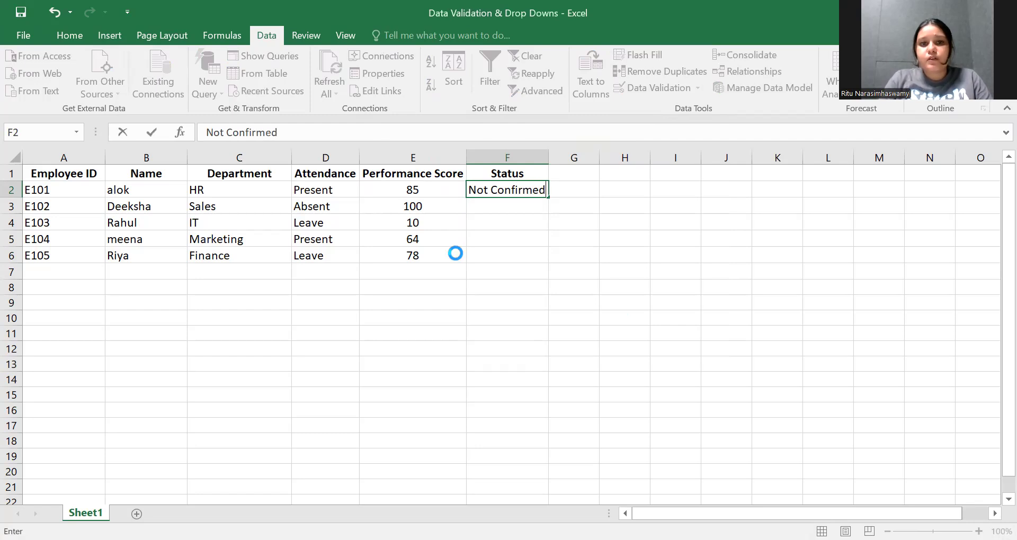
key("Return")
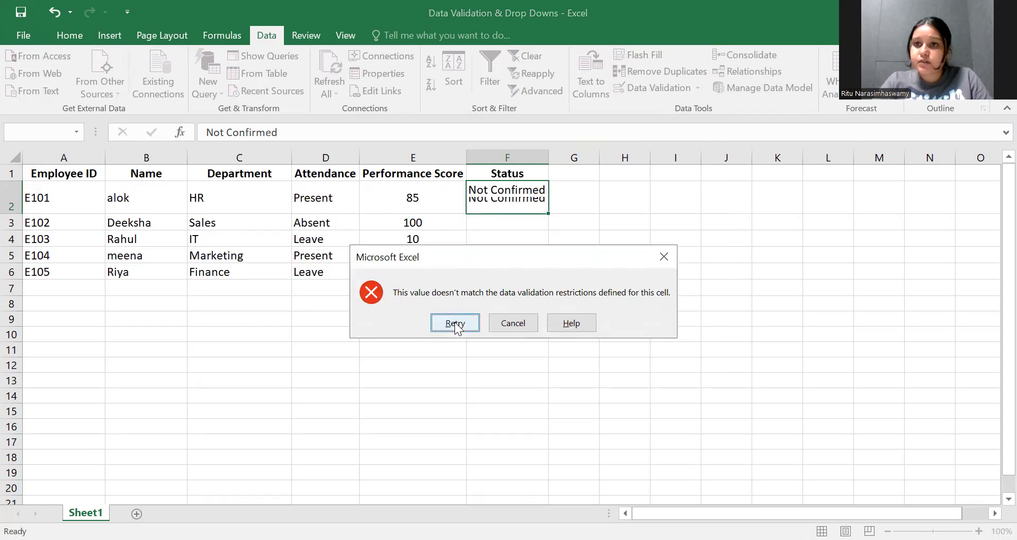
left_click(455, 323)
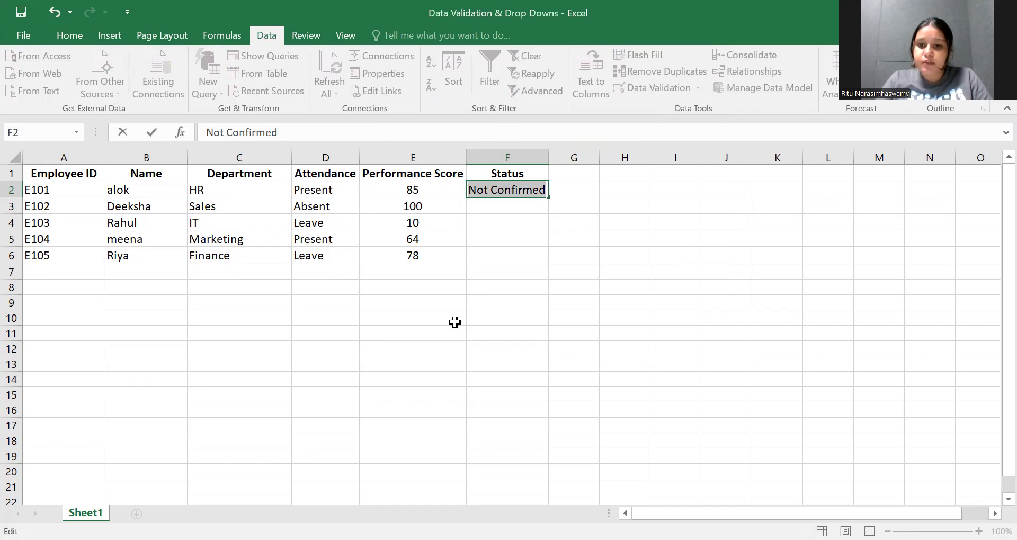
key("BackSpace")
type("Confirmed")
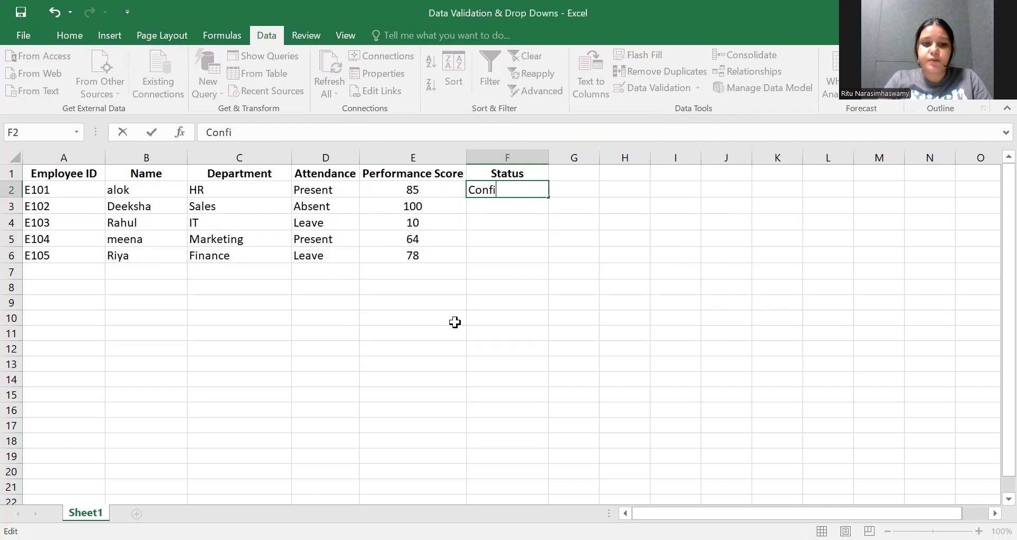
key("Return")
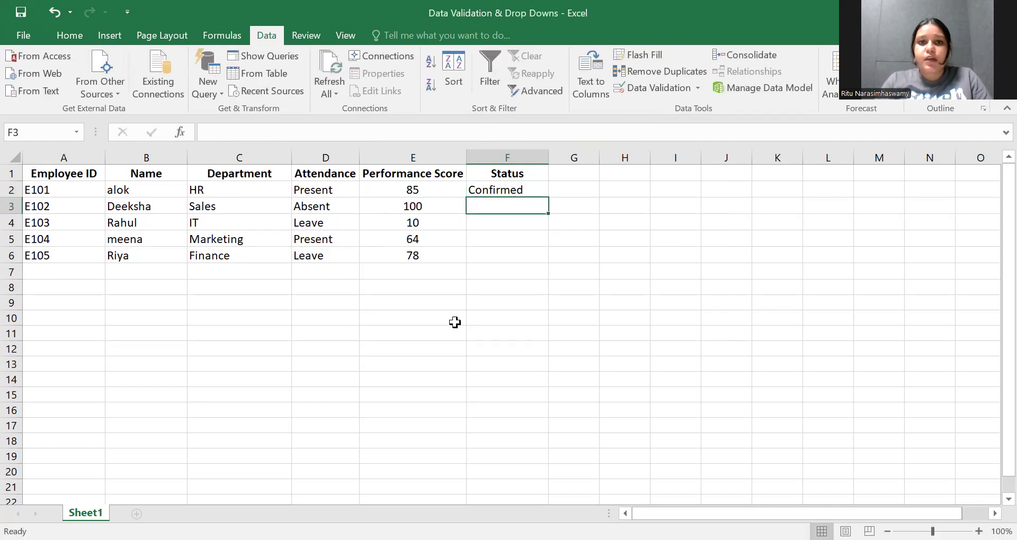
- Fill in the remaining Status cells with "Confirmed" in F3 and "Probation" in F4:F6
type("Confirmed")
key("Return")
type("P")
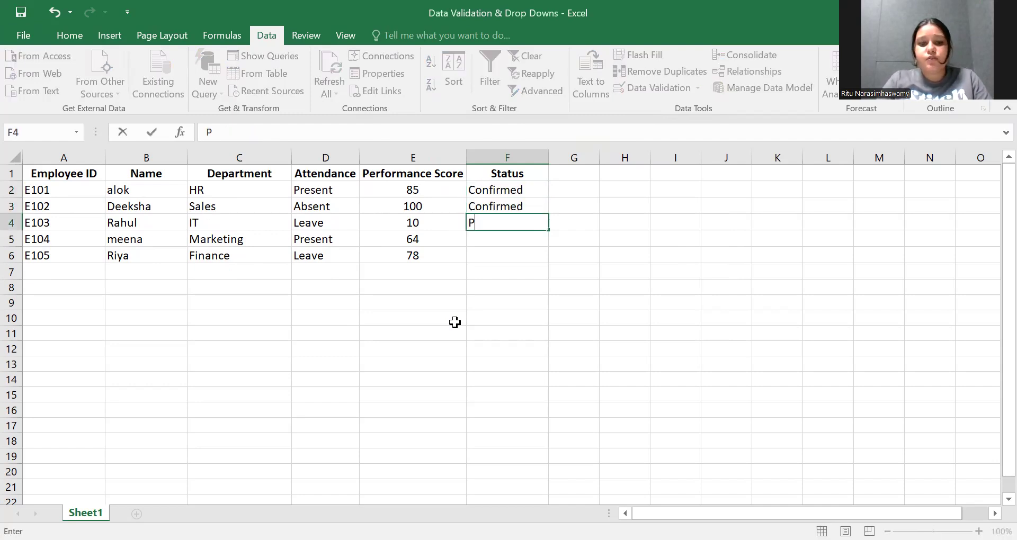
type("robation")
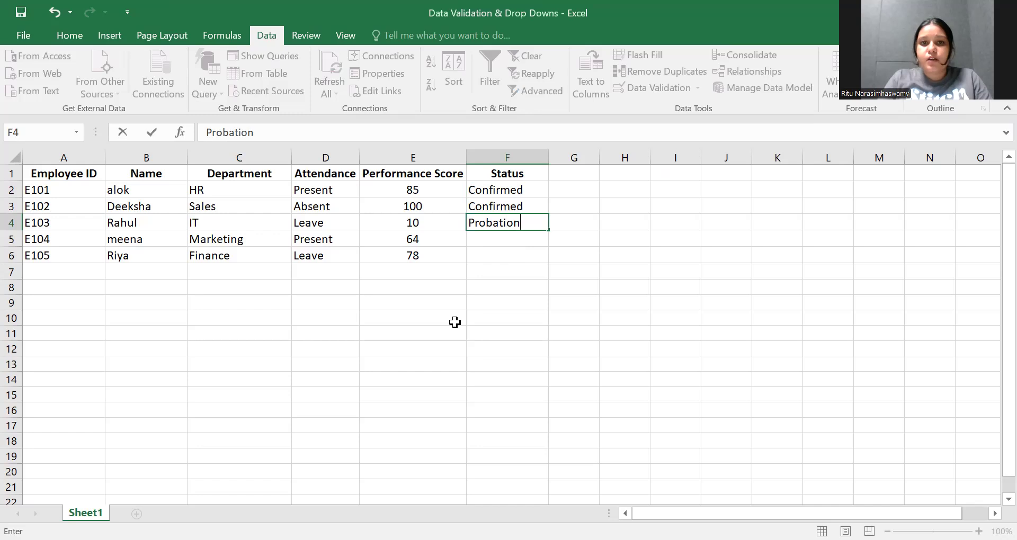
key("Return")
key("ctrl+d")
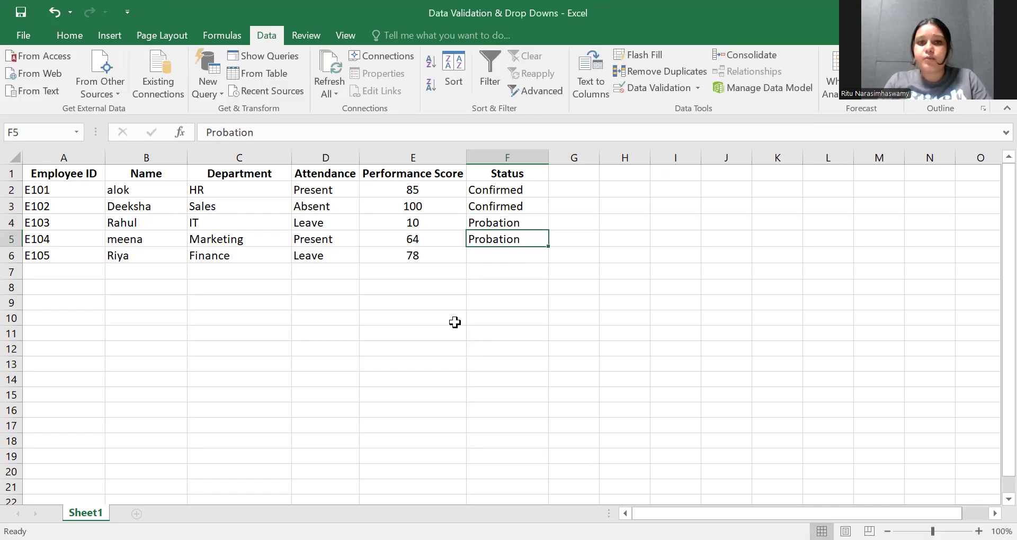
key("Return")
key("ctrl+d")
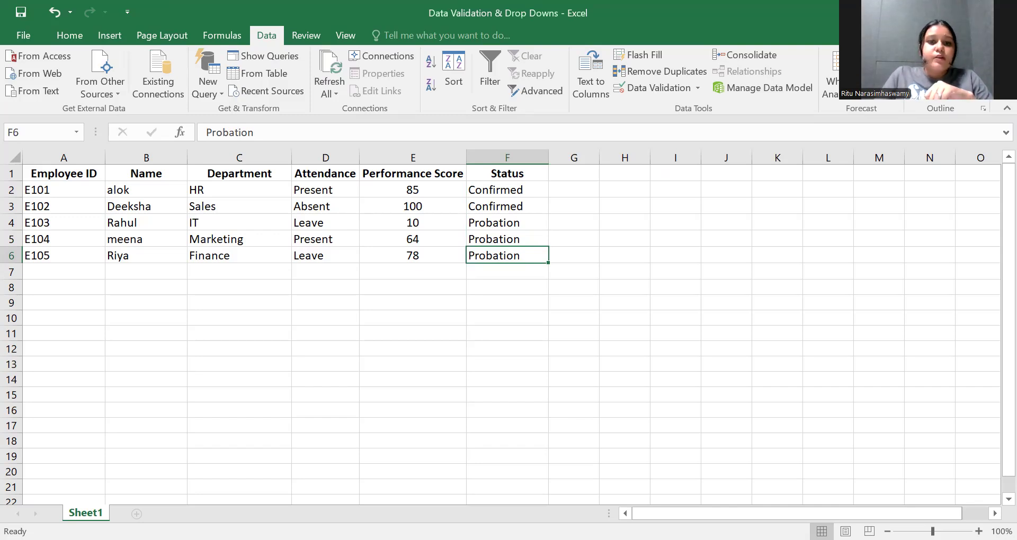
left_click(535, 313)
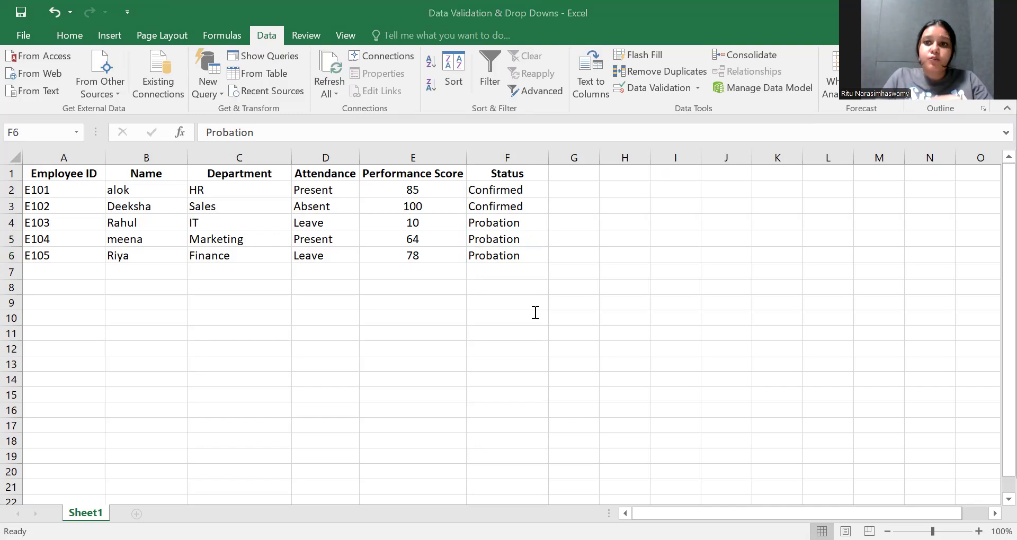